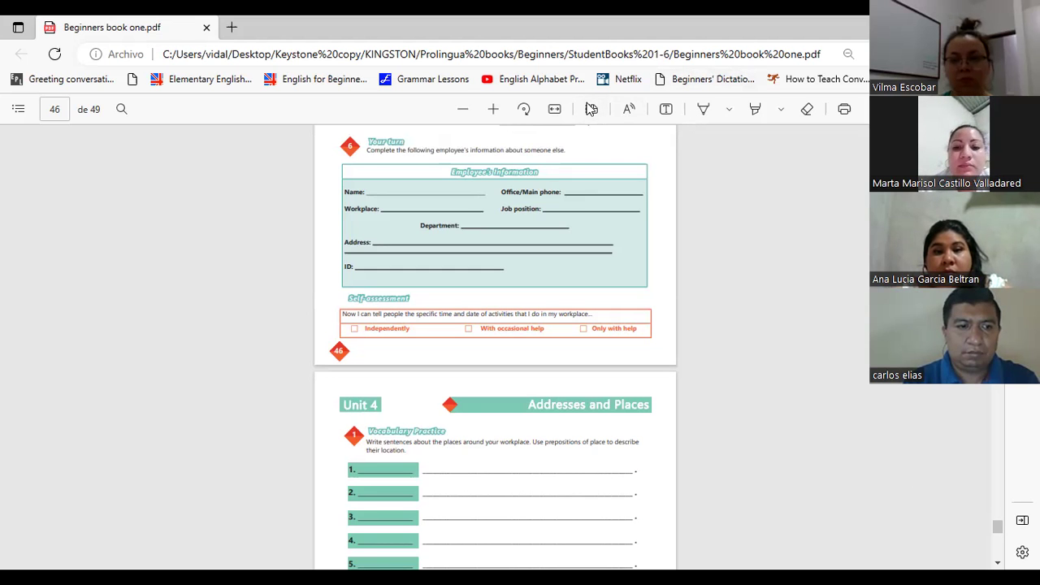
# Switch to Chrome and bring up the attendance and grades spreadsheet titled CONTROL ASISTENCIA, NOTAS
pyautogui.hotkey('alt', 's')
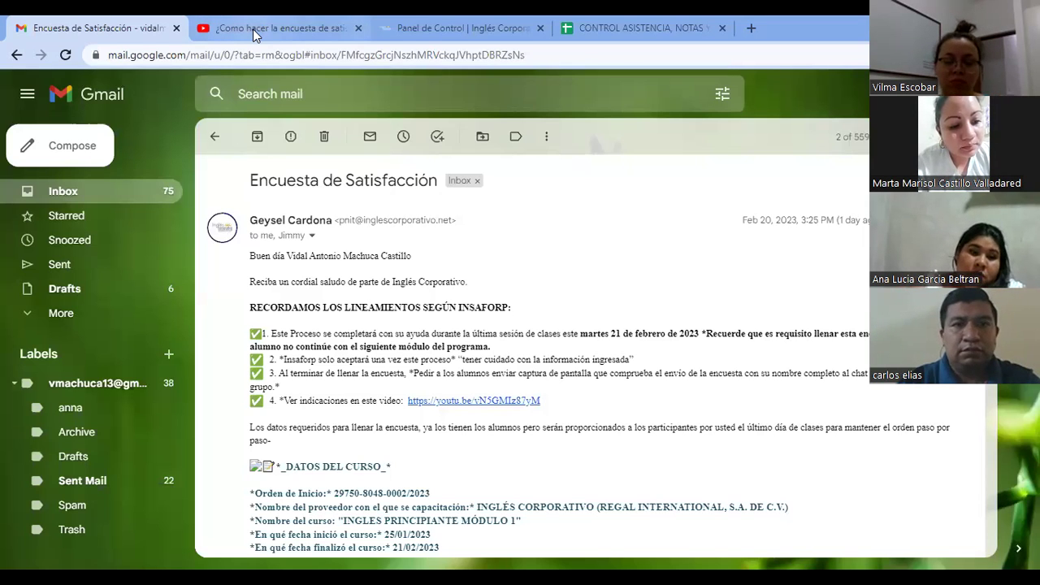
pyautogui.click(460, 28)
pyautogui.click(599, 28)
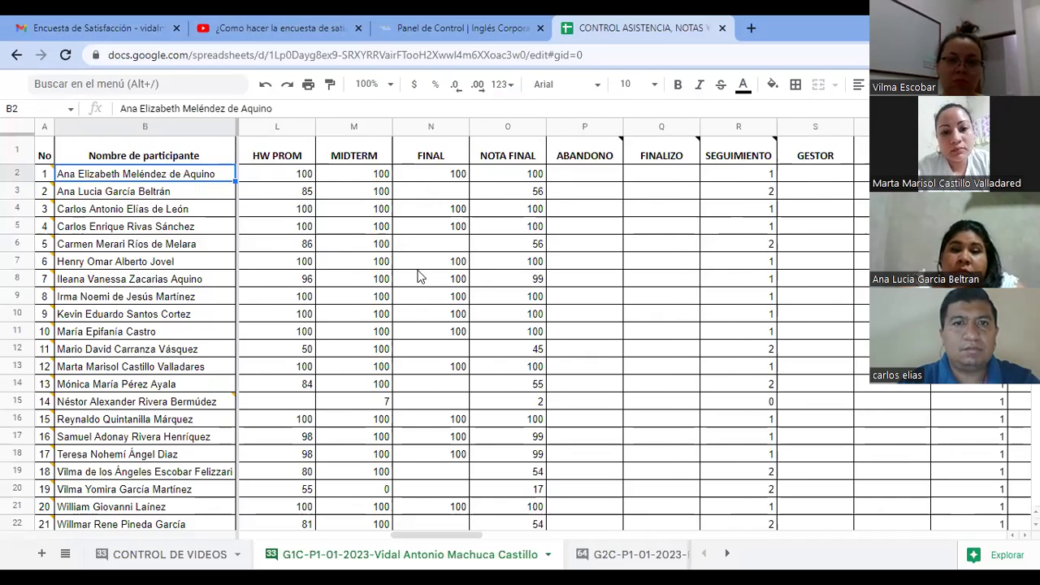
# Go along the first participant's row to cell BO2, past the LUNES 20 attendance and minutes columns
pyautogui.press('Right')
pyautogui.press('Right')
pyautogui.press('Right')
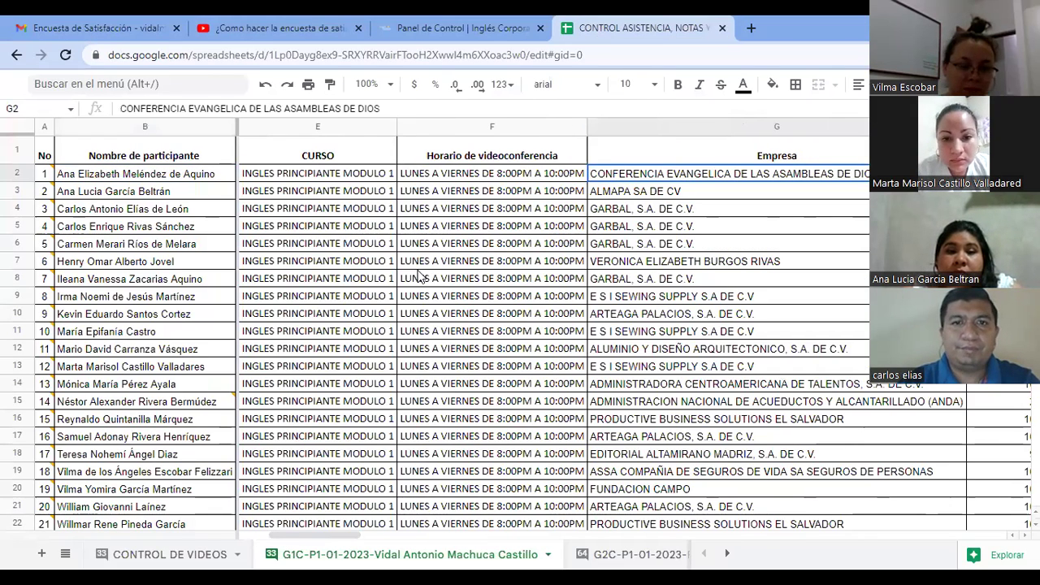
pyautogui.press('Right')
pyautogui.press('Right')
pyautogui.press('Right')
pyautogui.press('Right')
pyautogui.press('Right')
pyautogui.press('Right')
pyautogui.press('Right')
pyautogui.press('Right')
pyautogui.press('Right')
pyautogui.press('Right')
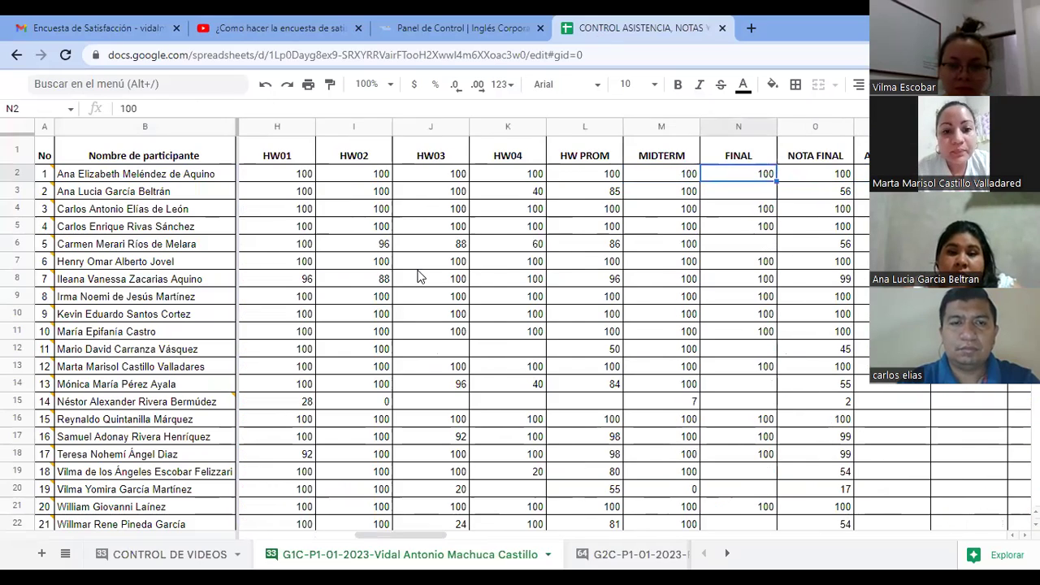
pyautogui.press('Right')
pyautogui.press('Right')
pyautogui.press('Right')
pyautogui.press('Right')
pyautogui.press('Right')
pyautogui.press('Right')
pyautogui.press('Right')
pyautogui.press('Right')
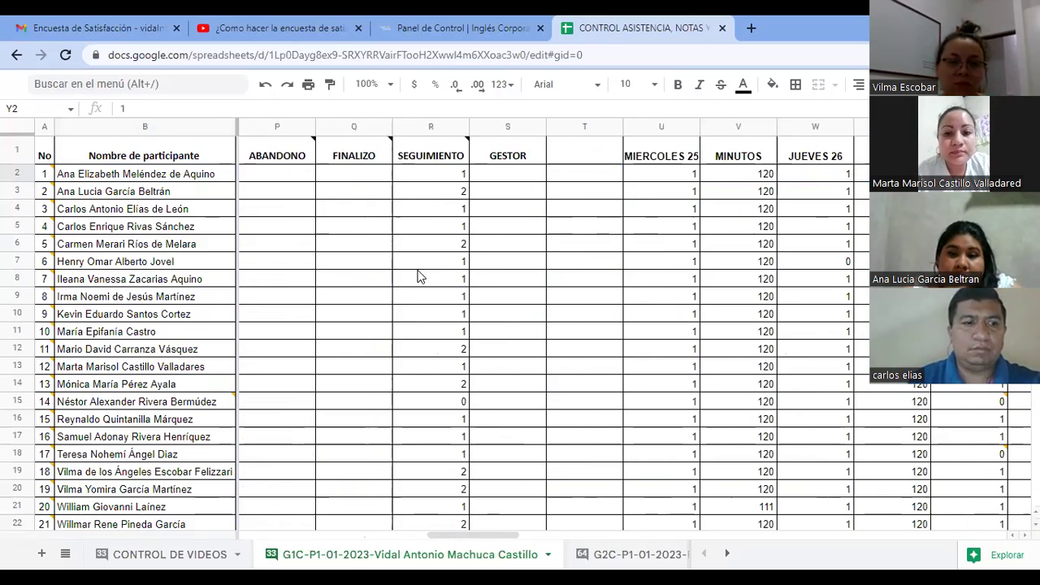
pyautogui.press('Right')
pyautogui.press('Right')
pyautogui.press('Right')
pyautogui.press('Right')
pyautogui.press('Right')
pyautogui.press('Right')
pyautogui.press('Right')
pyautogui.press('Right')
pyautogui.press('Right')
pyautogui.press('Right')
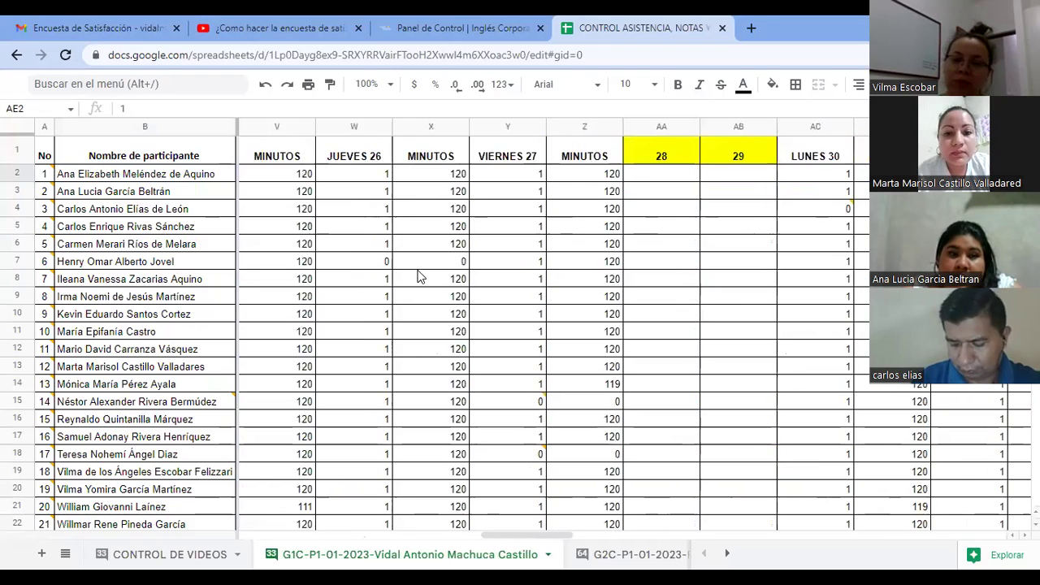
pyautogui.press('Right')
pyautogui.press('Right')
pyautogui.press('Right')
pyautogui.press('Right')
pyautogui.press('Right')
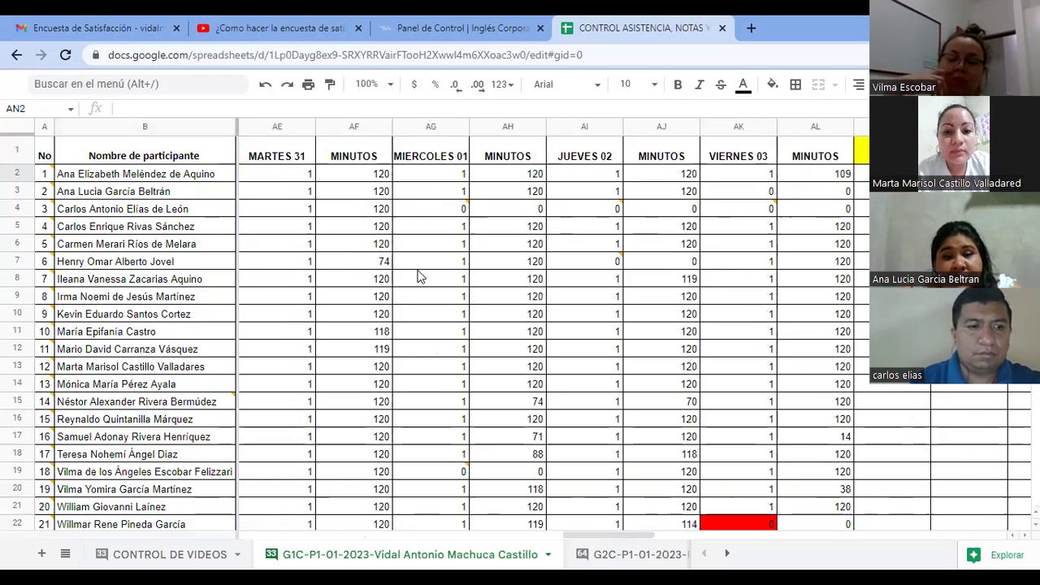
pyautogui.press('Right')
pyautogui.press('Right')
pyautogui.press('Right')
pyautogui.press('Right')
pyautogui.press('Right')
pyautogui.press('Right')
pyautogui.press('Right')
pyautogui.press('Right')
pyautogui.press('Right')
pyautogui.press('Right')
pyautogui.press('Right')
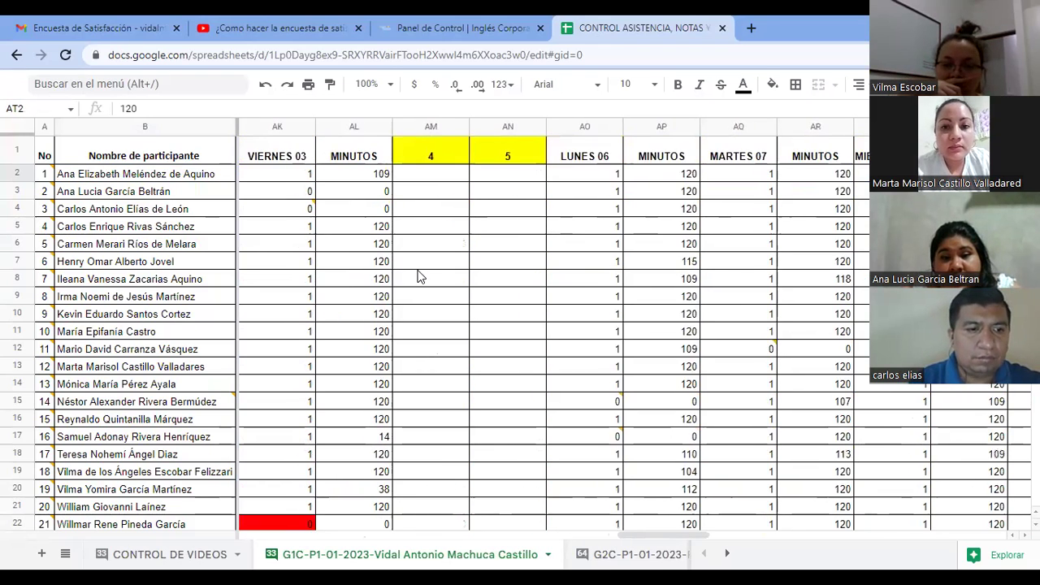
pyautogui.press('Right')
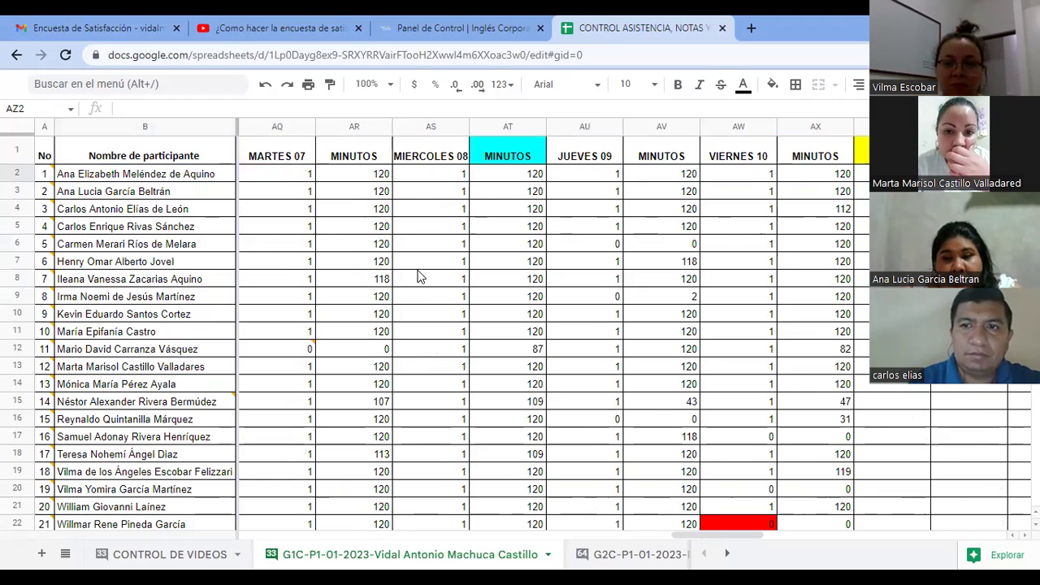
pyautogui.press('Right')
pyautogui.press('Right')
pyautogui.press('Right')
pyautogui.press('Right')
pyautogui.press('Right')
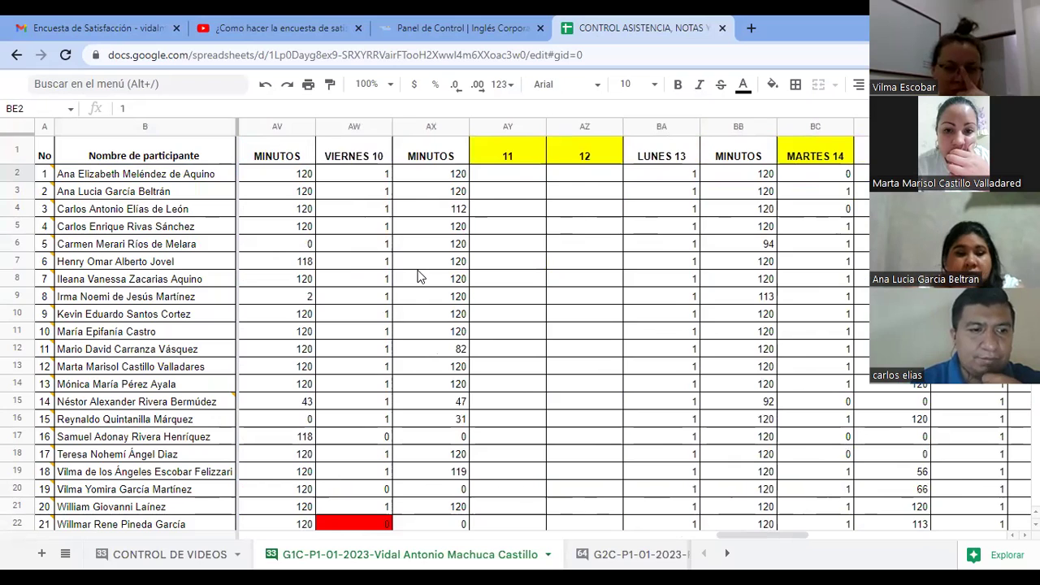
pyautogui.press('Right')
pyautogui.press('Right')
pyautogui.press('Right')
pyautogui.press('Right')
pyautogui.press('Right')
pyautogui.press('Right')
pyautogui.press('Right')
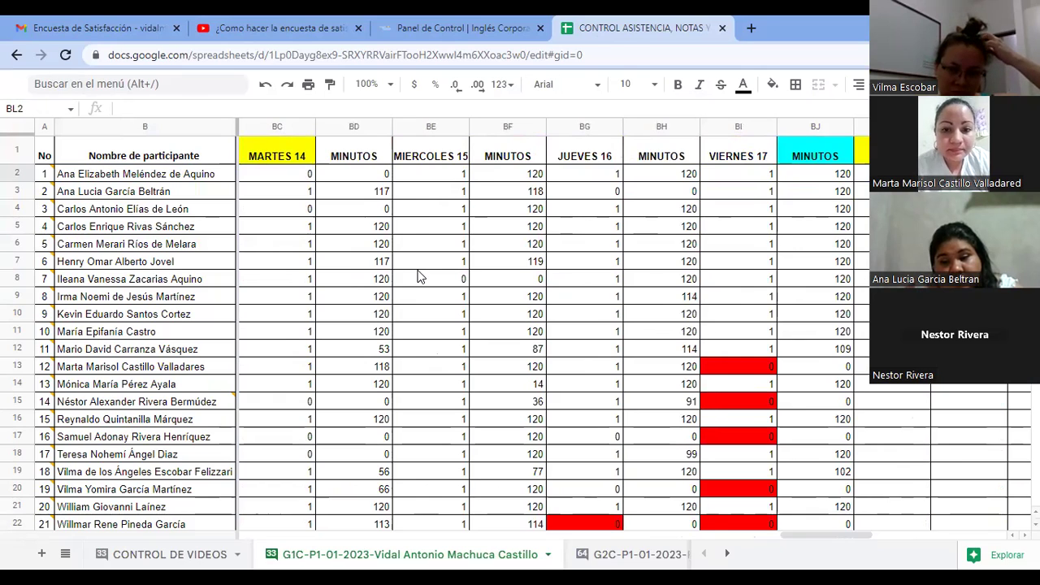
pyautogui.press('Right')
pyautogui.press('Right')
pyautogui.press('Right')
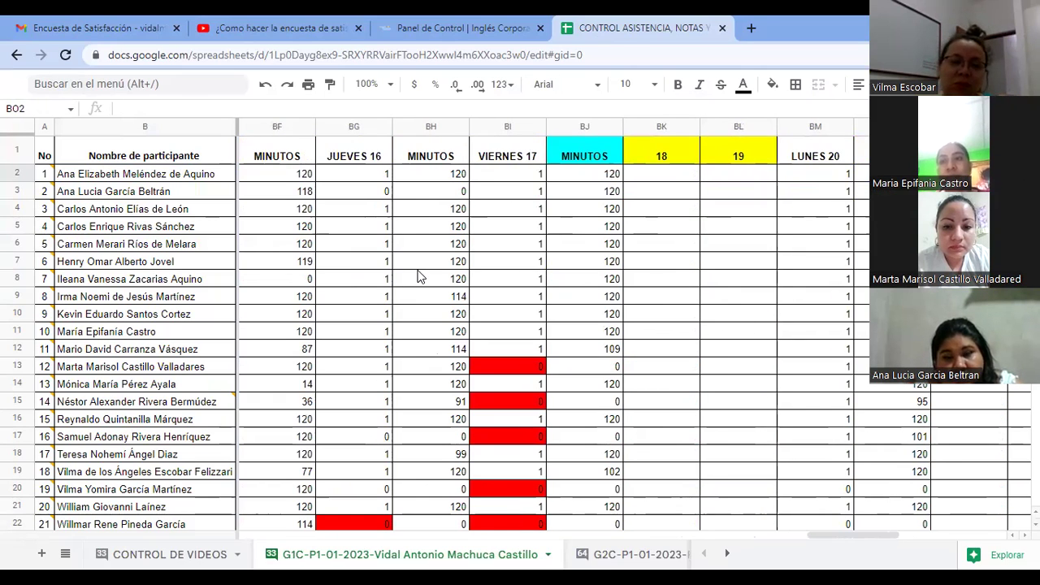
# Work down attendance column BO from row 2 to row 13 for the participant roll call
pyautogui.press('Down')
pyautogui.press('Down')
pyautogui.press('Down')
pyautogui.press('Down')
pyautogui.press('Down')
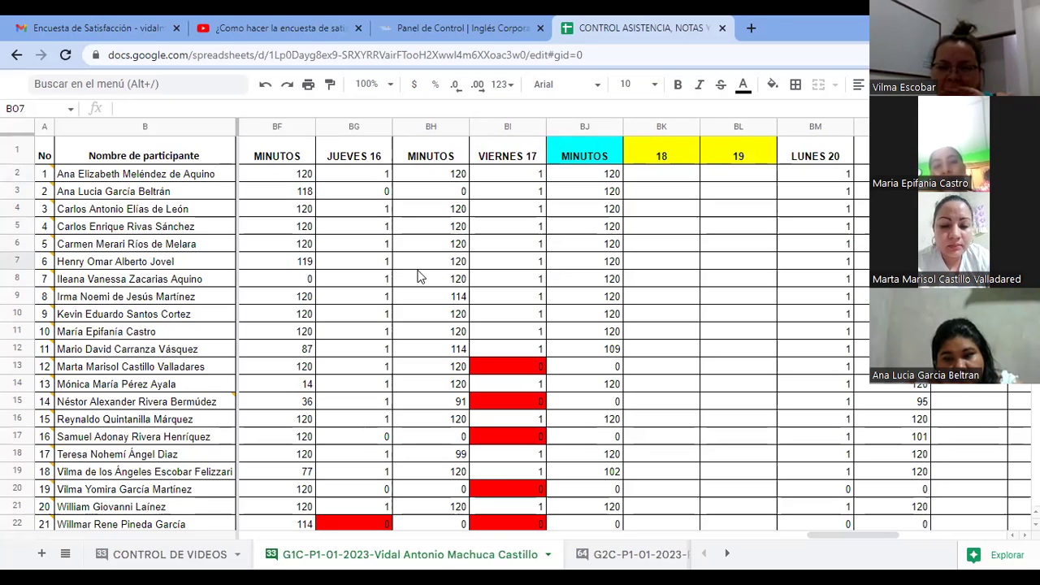
pyautogui.press('Down')
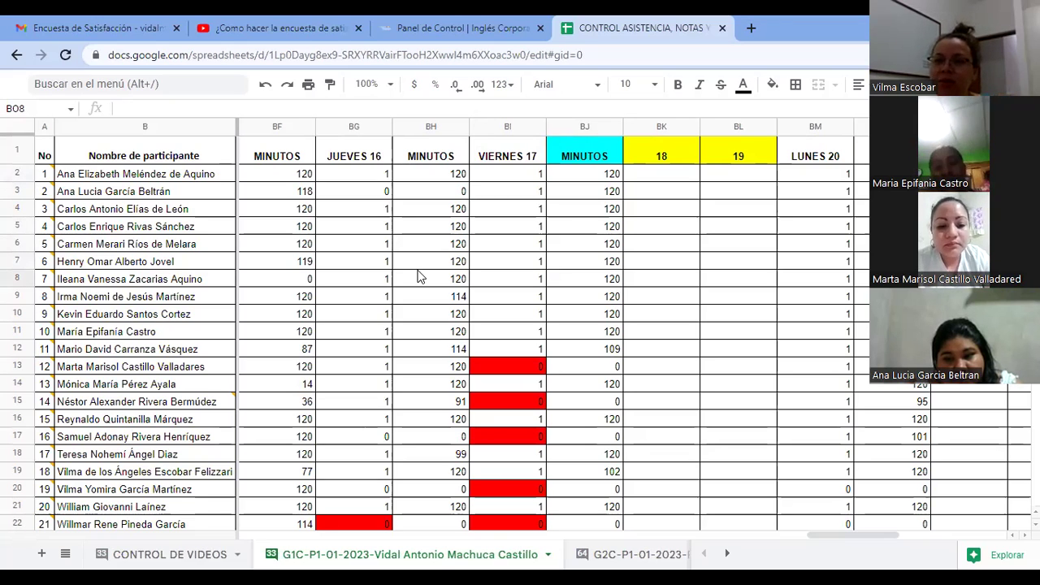
pyautogui.press('Down')
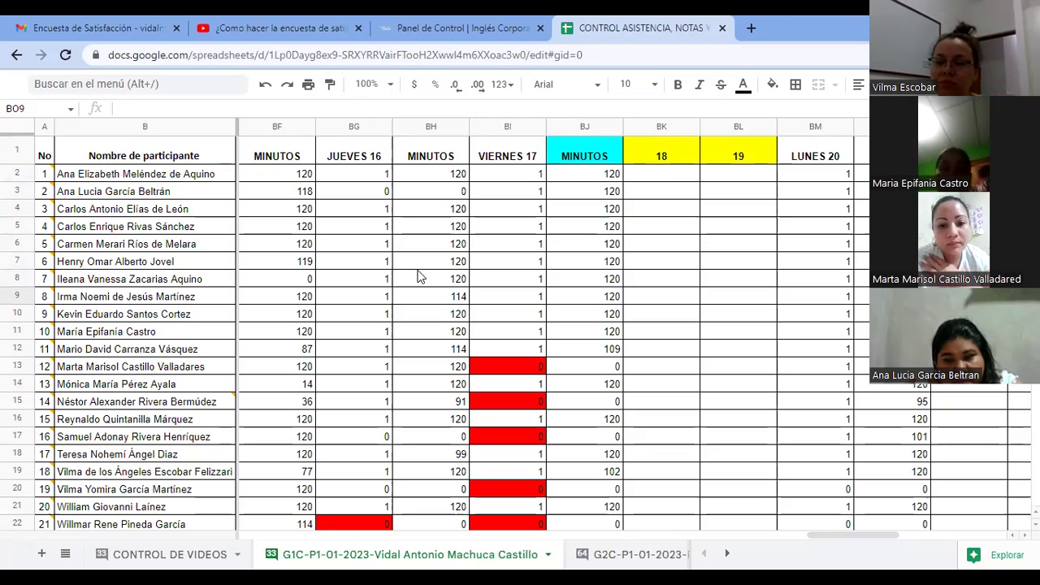
pyautogui.press('Down')
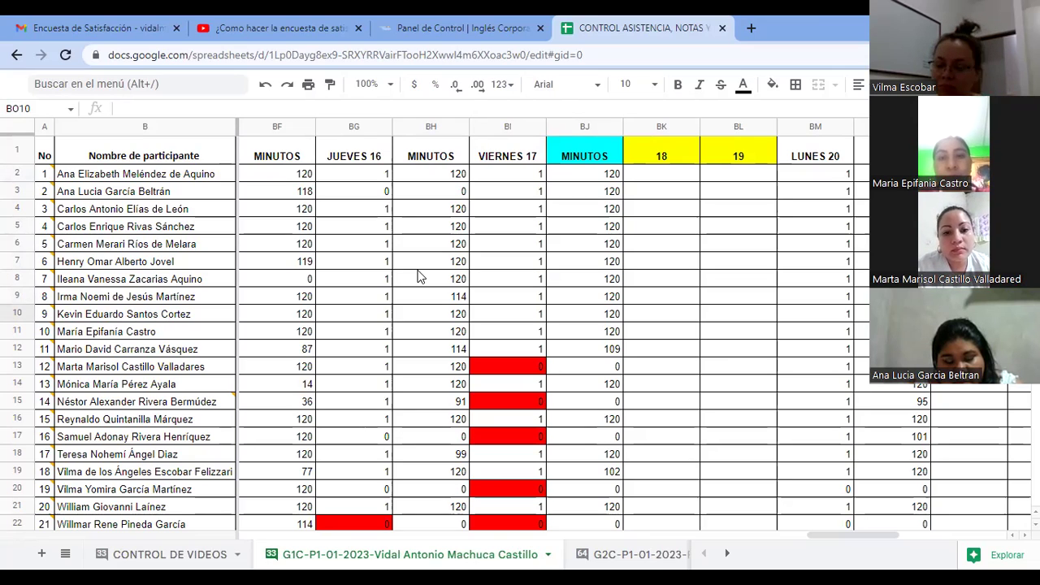
pyautogui.press('Down')
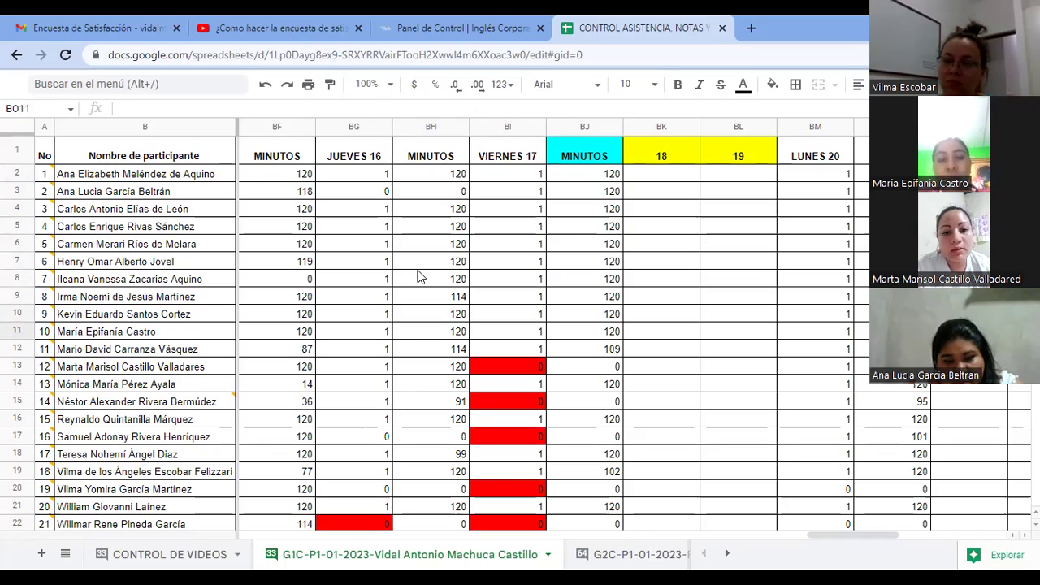
pyautogui.press('Down')
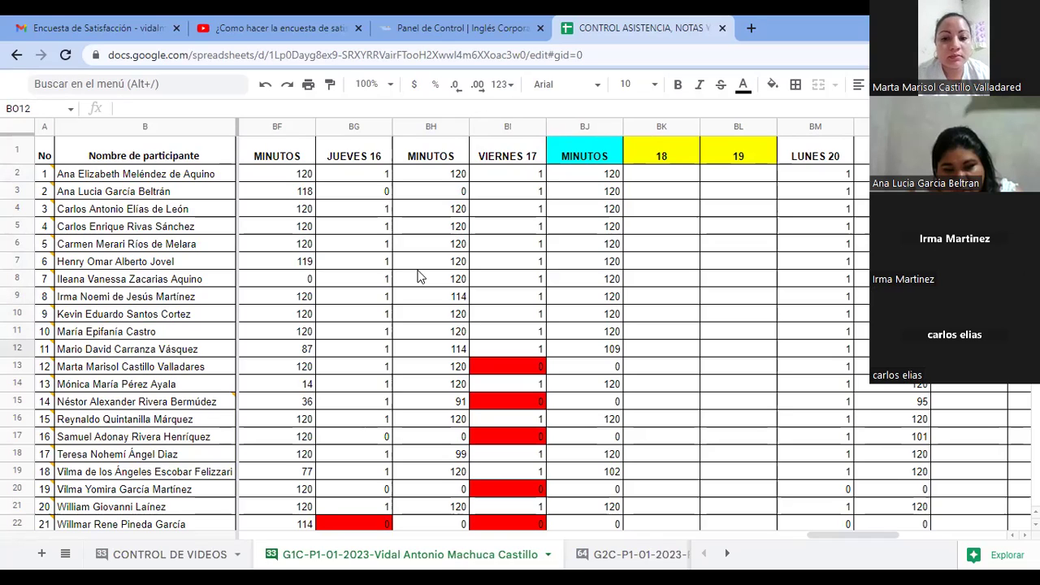
pyautogui.press('Down')
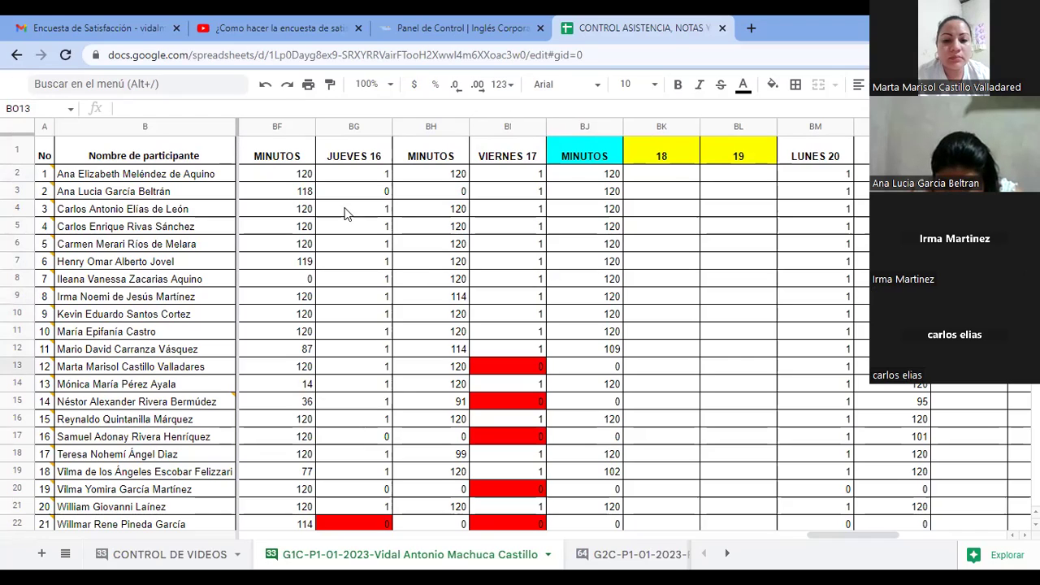
# Review the course data and survey link in the Encuesta de Satisfacción email in Gmail
pyautogui.click(136, 29)
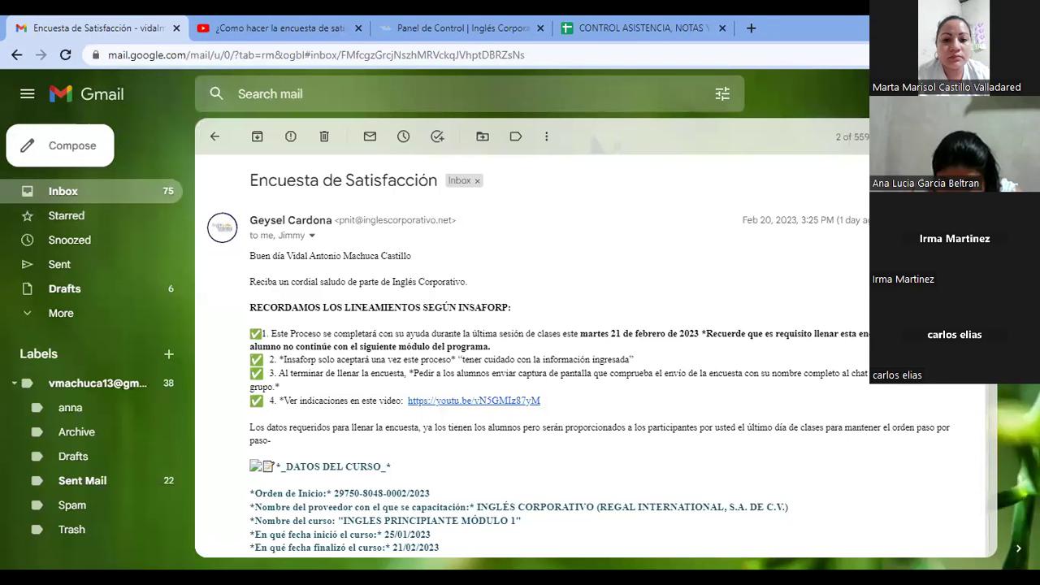
pyautogui.scroll(-1, 569, 365)
pyautogui.scroll(-3, 598, 358)
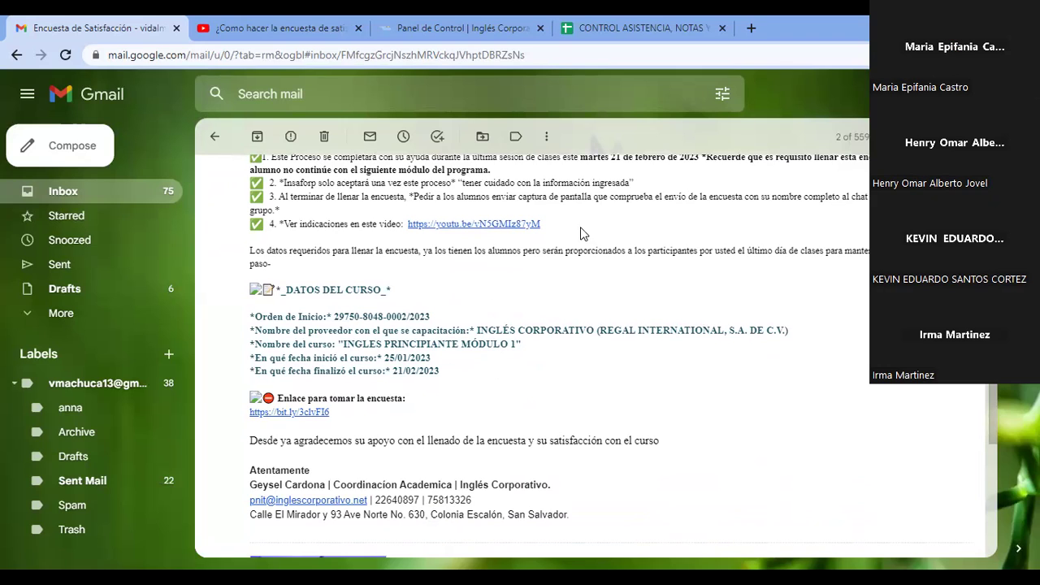
# Return to the attendance spreadsheet and record 1 in column BO for the participants in rows 14 to 17
pyautogui.click(605, 30)
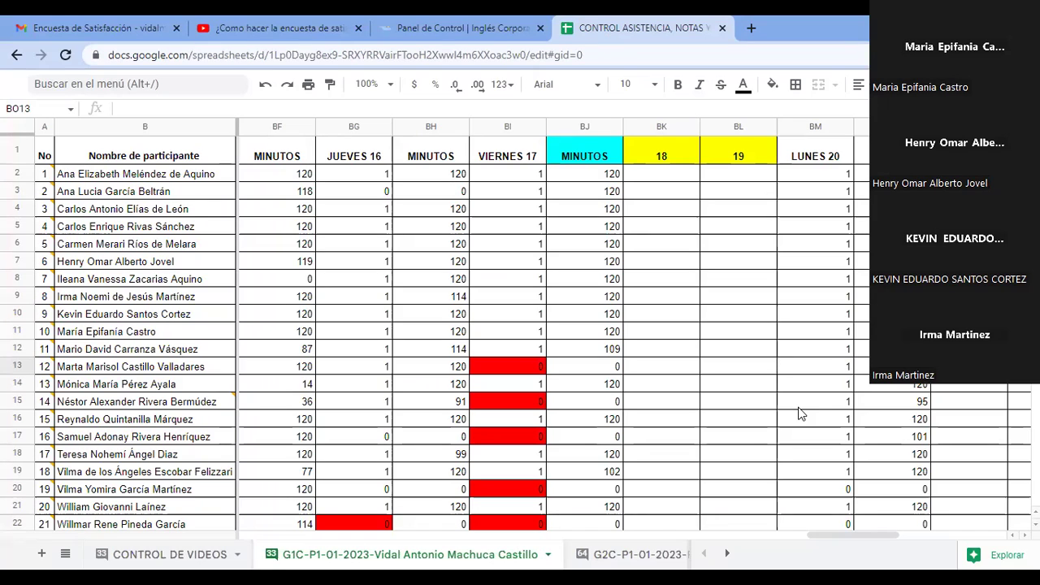
pyautogui.press('Down')
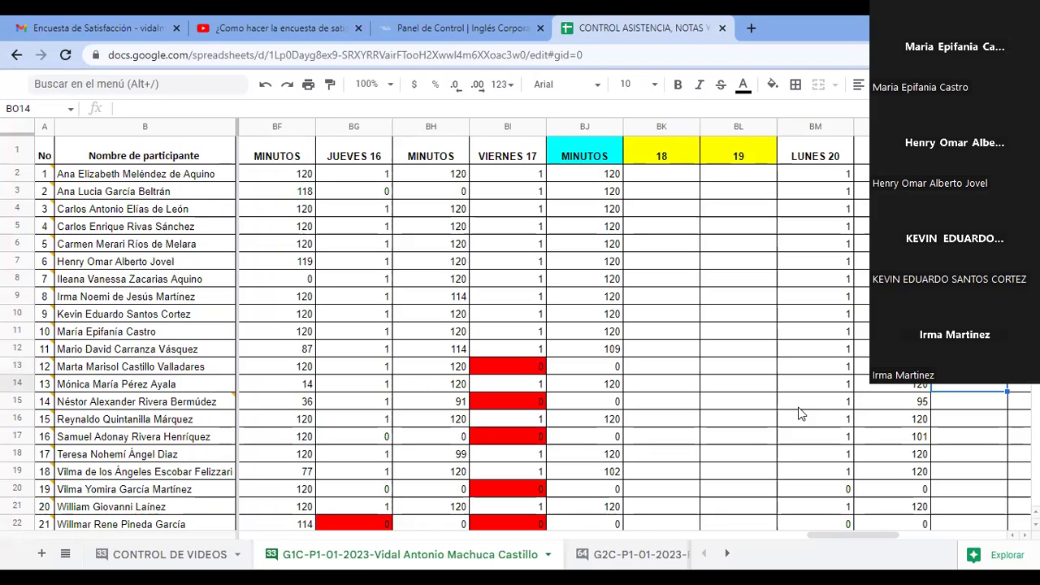
pyautogui.press('Down')
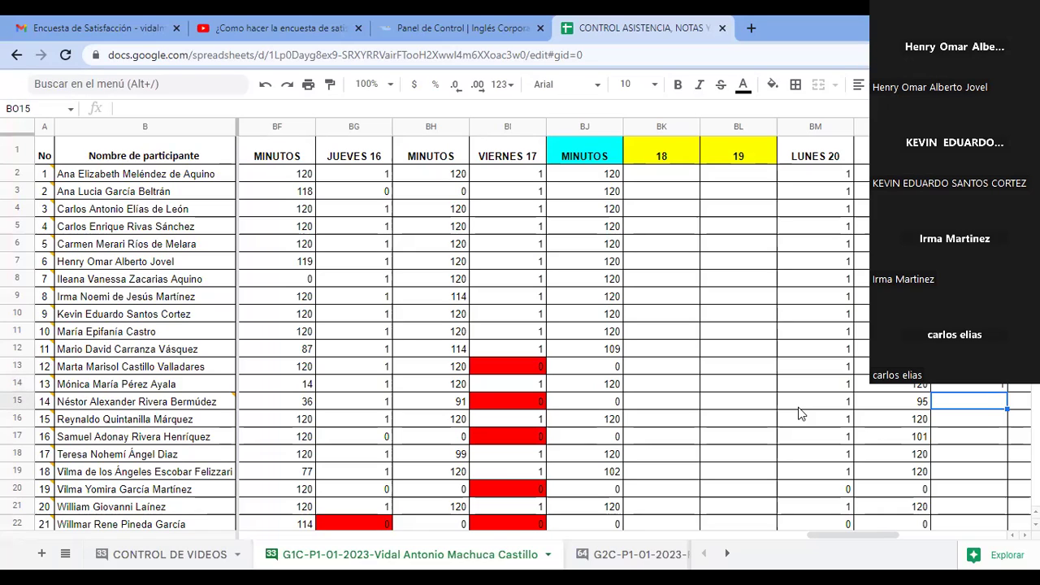
pyautogui.write('1')
pyautogui.press('Return')
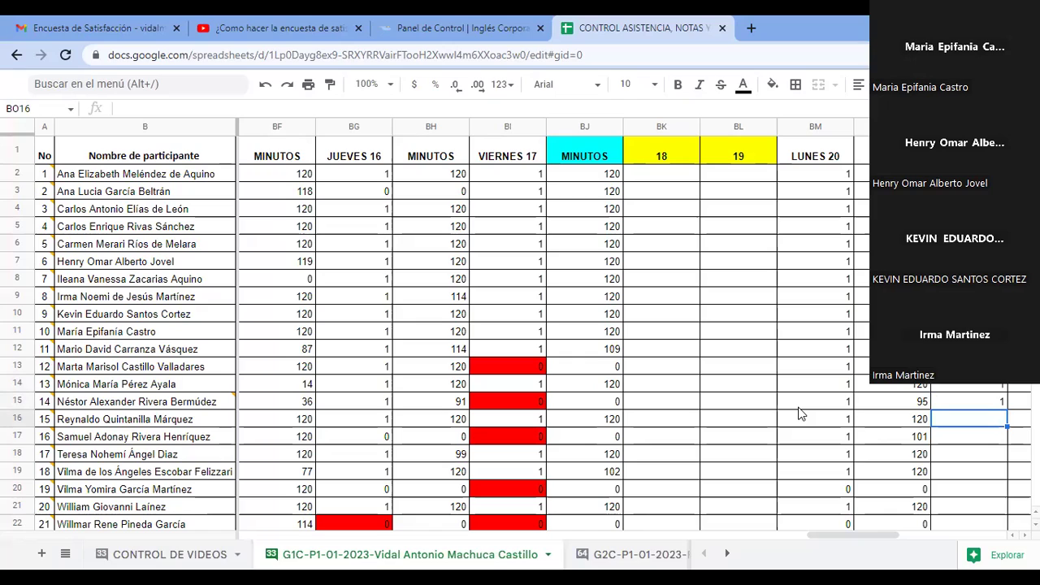
pyautogui.write('1')
pyautogui.press('Return')
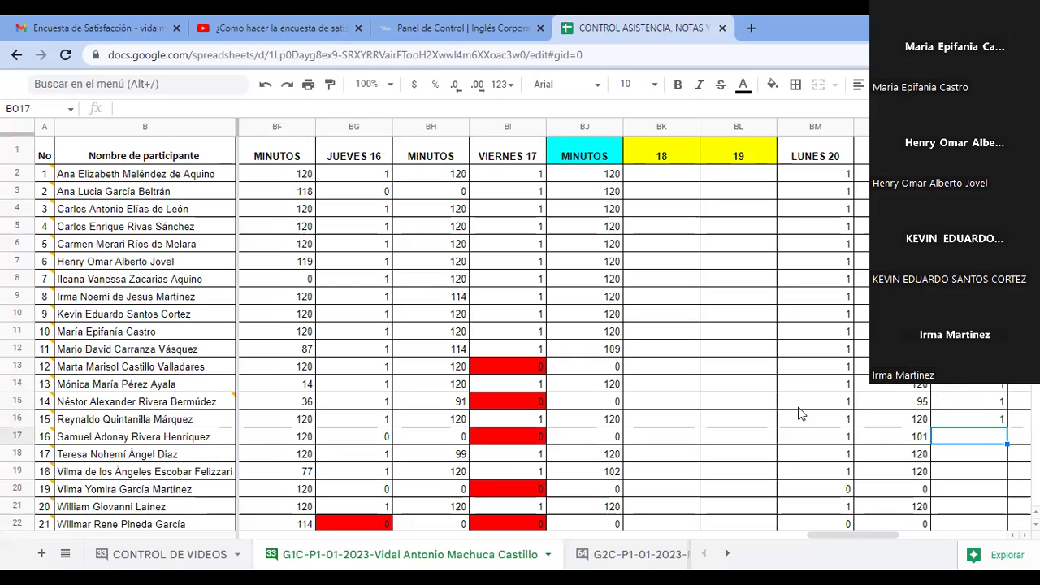
pyautogui.write('1')
pyautogui.press('Return')
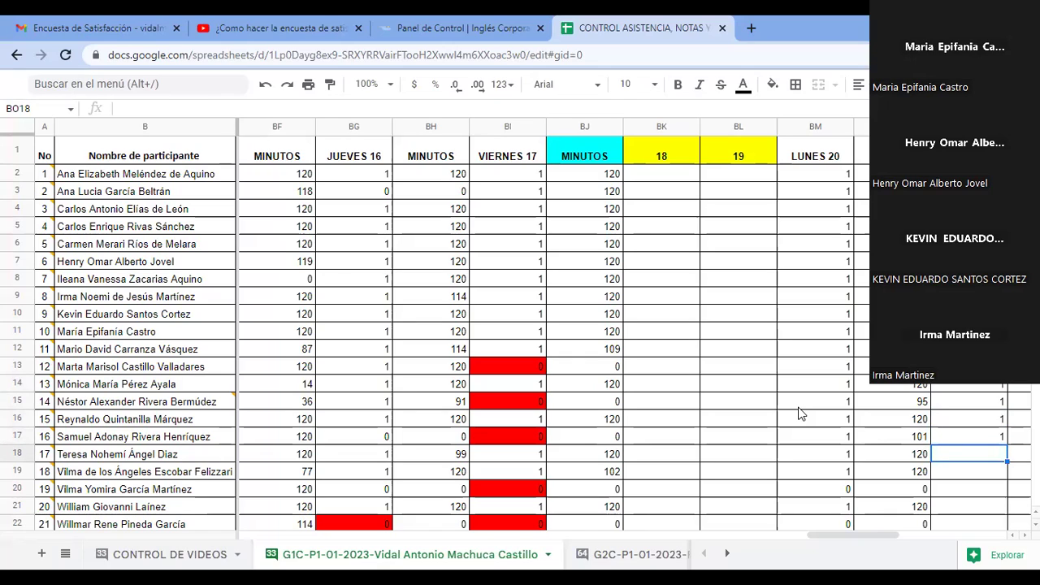
# Record attendance as 1 in BO18, BO19, BO21 and BO22, and as 0 in BO20
pyautogui.write('1')
pyautogui.press('Return')
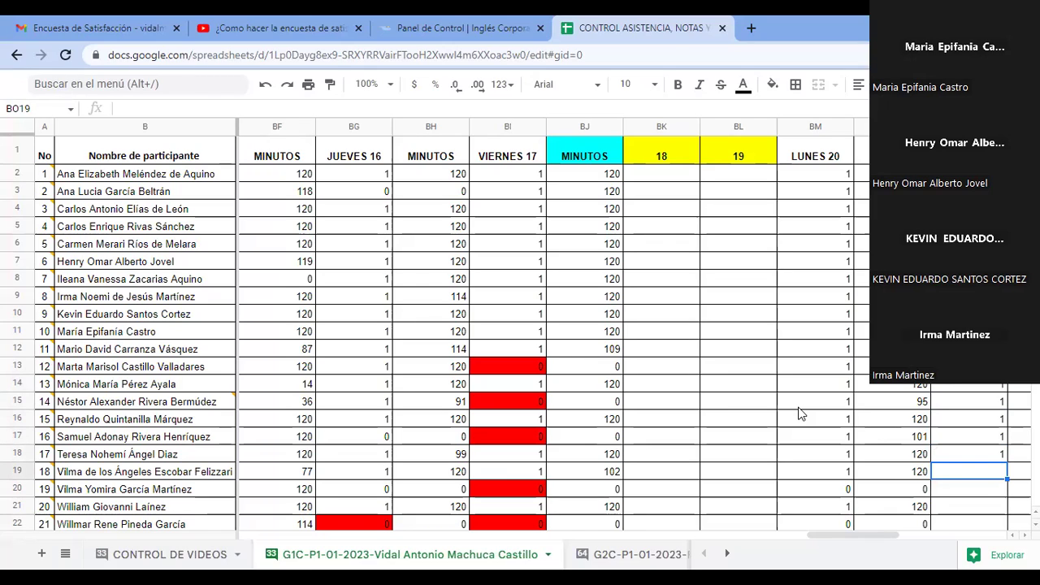
pyautogui.write('1')
pyautogui.press('Return')
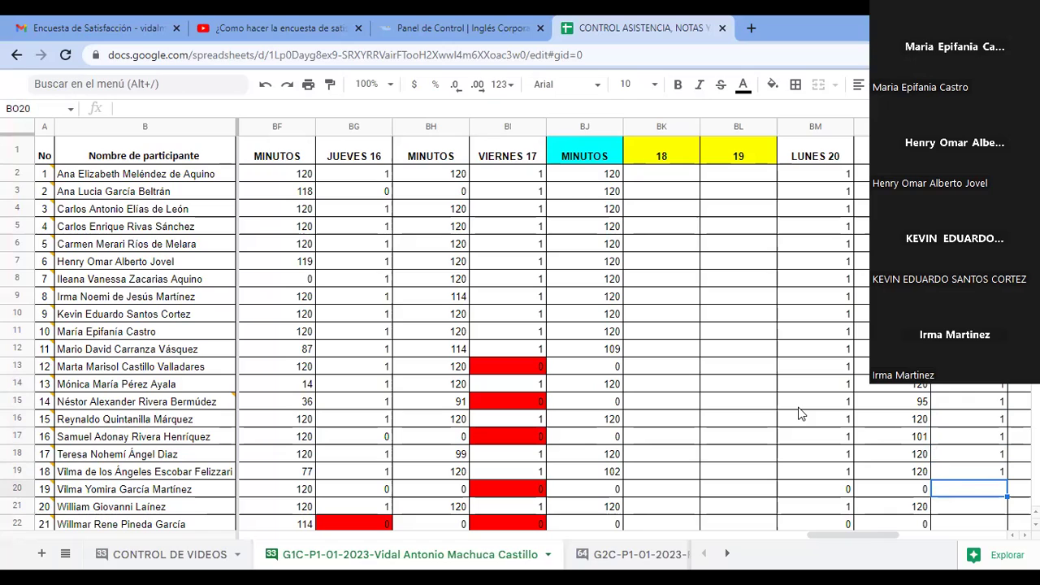
pyautogui.write('0')
pyautogui.press('Return')
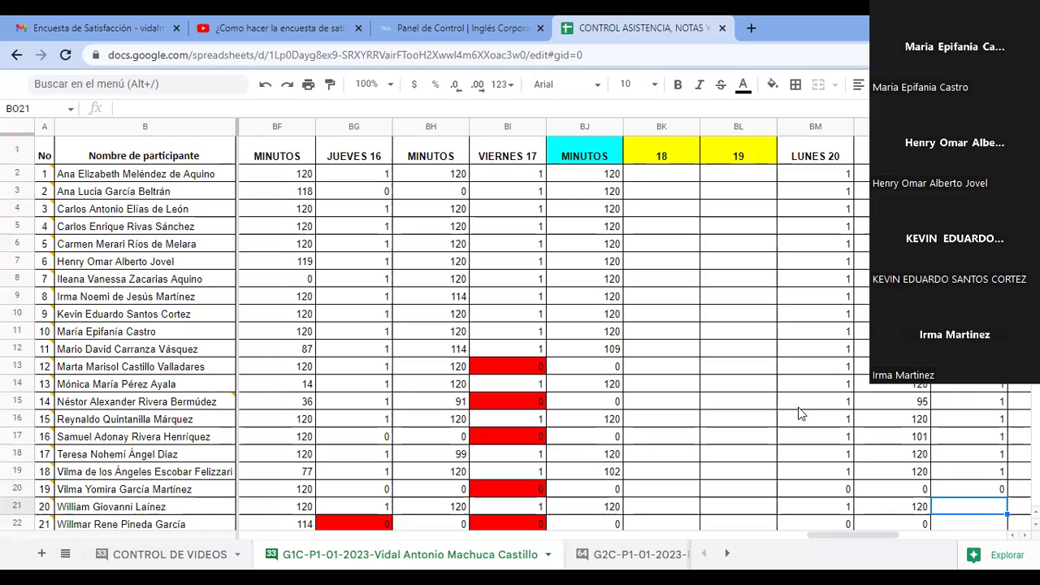
pyautogui.write('1')
pyautogui.press('Return')
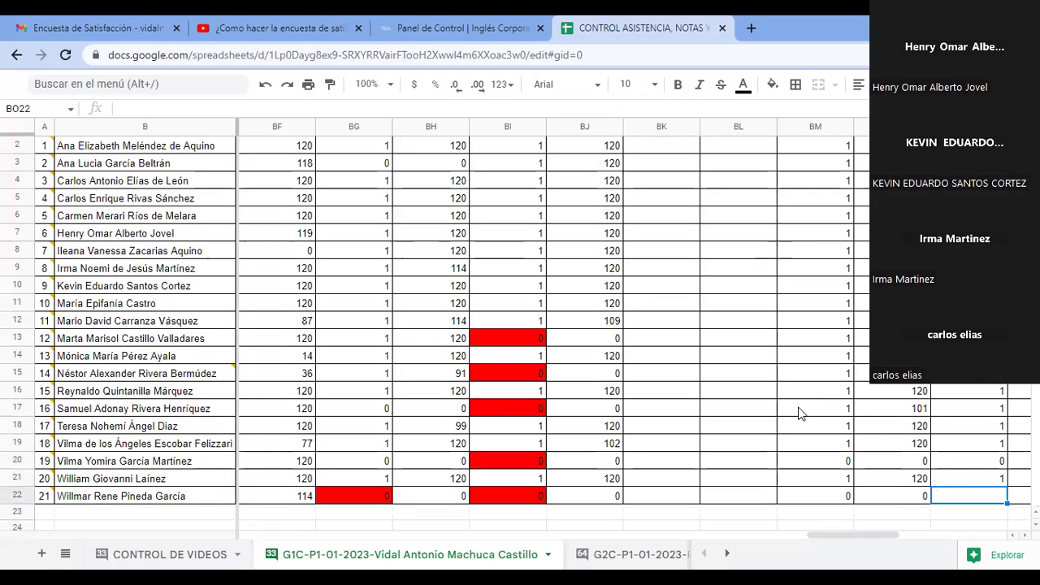
pyautogui.write('1')
pyautogui.press('Up')
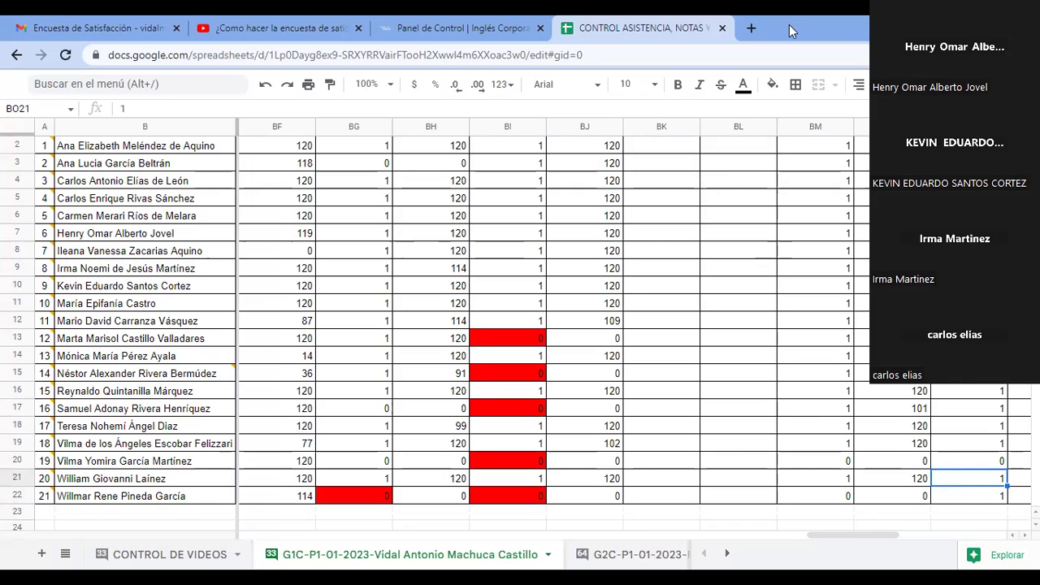